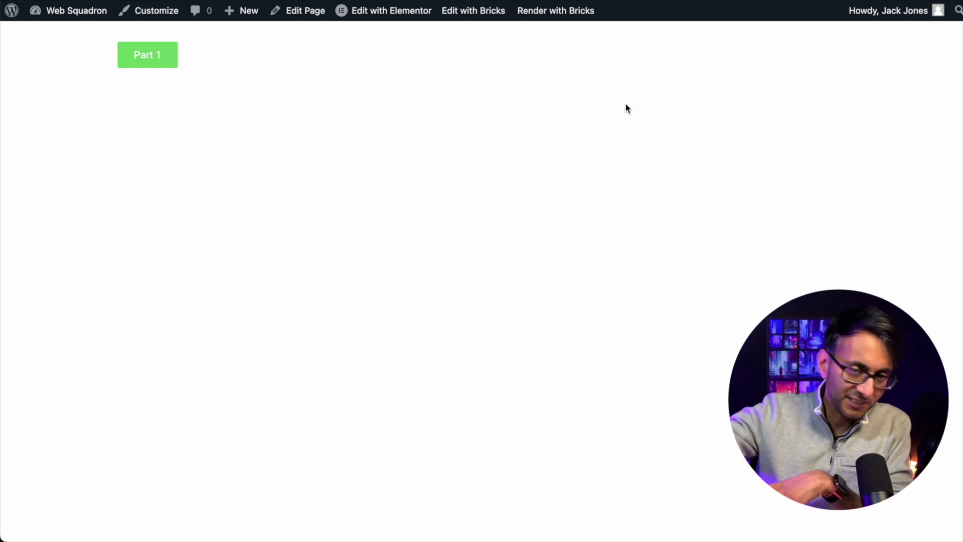
Reveal the first three story parts on the live page to test the reveal buttons.
click(142, 62)
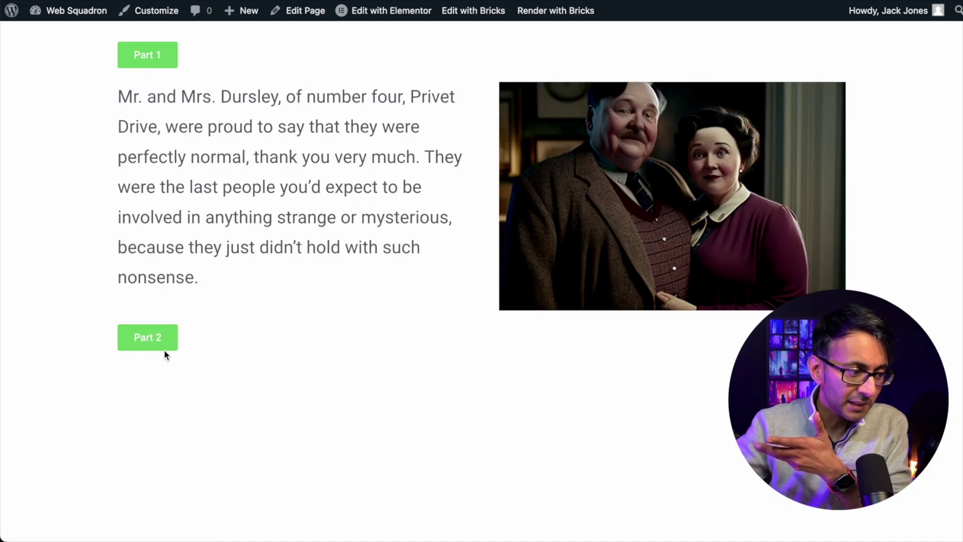
click(164, 347)
scroll(299, 334, down, 4)
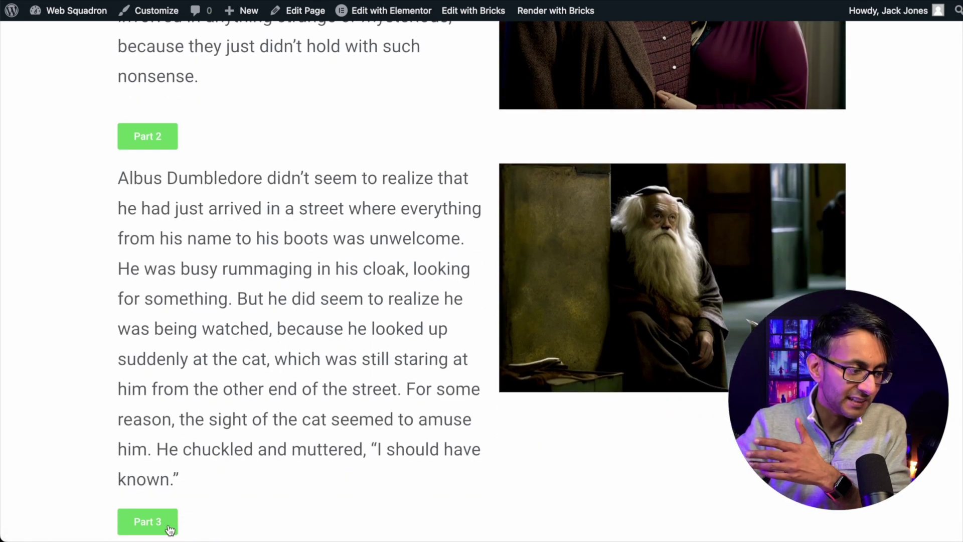
click(145, 531)
scroll(515, 384, down, 9)
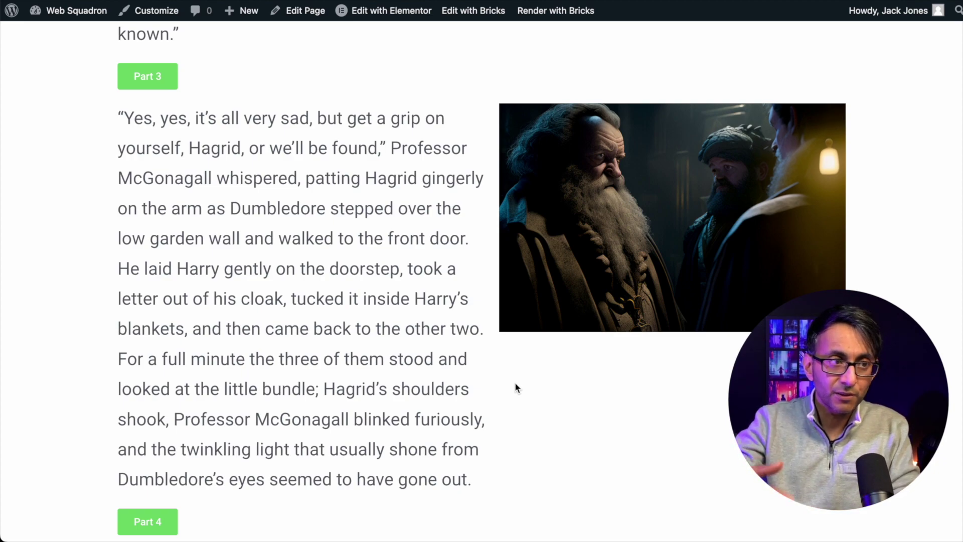
scroll(516, 379, up, 13)
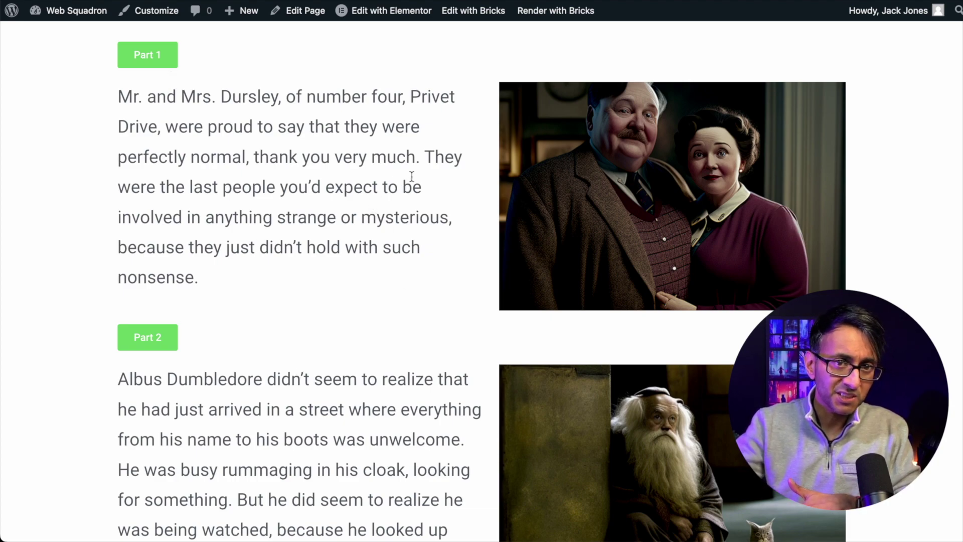
Reload the live page, step through Parts 2 to 4, then reset it to the start.
key(super+r)
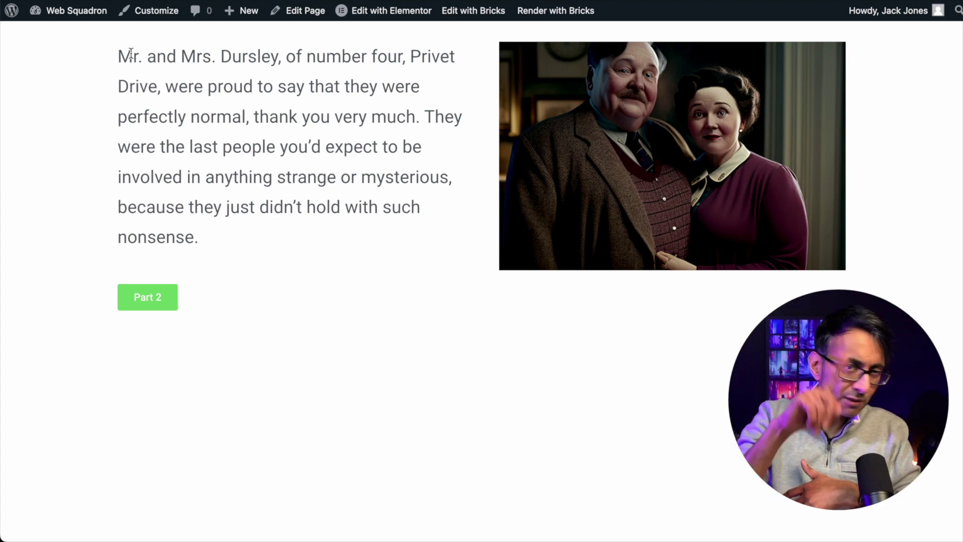
click(150, 306)
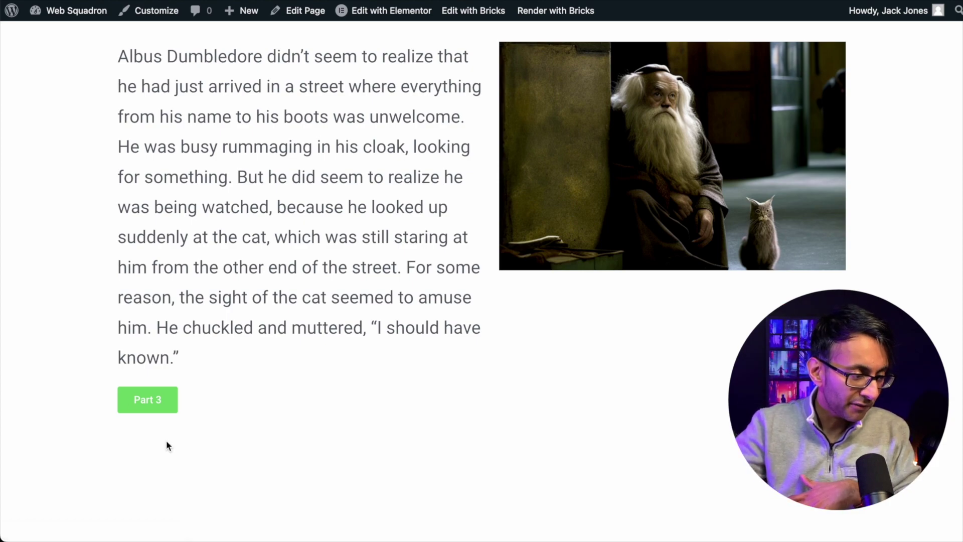
click(160, 407)
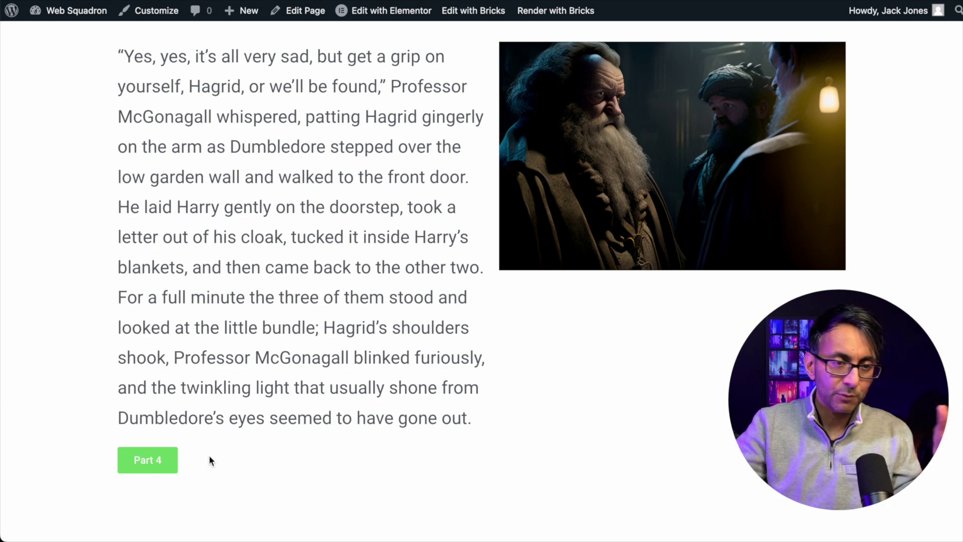
click(144, 468)
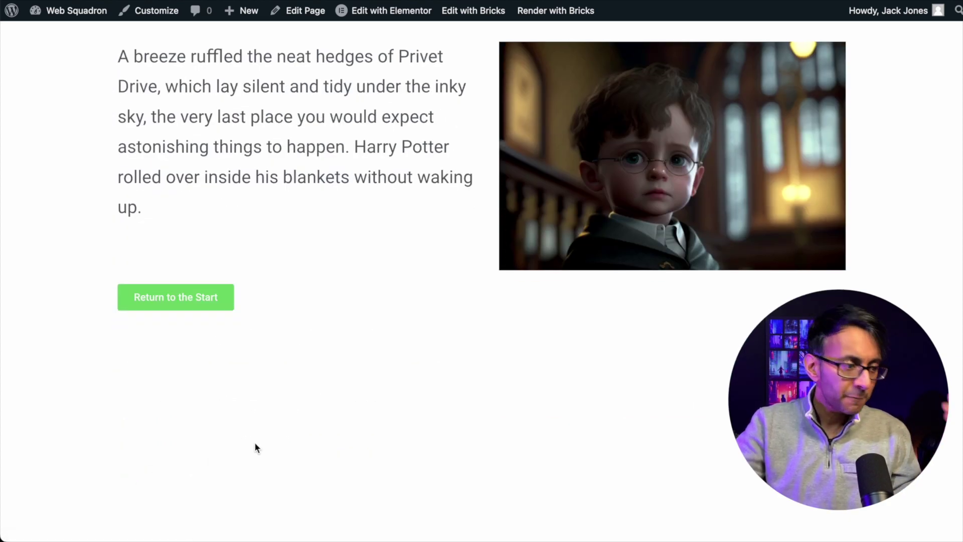
click(204, 301)
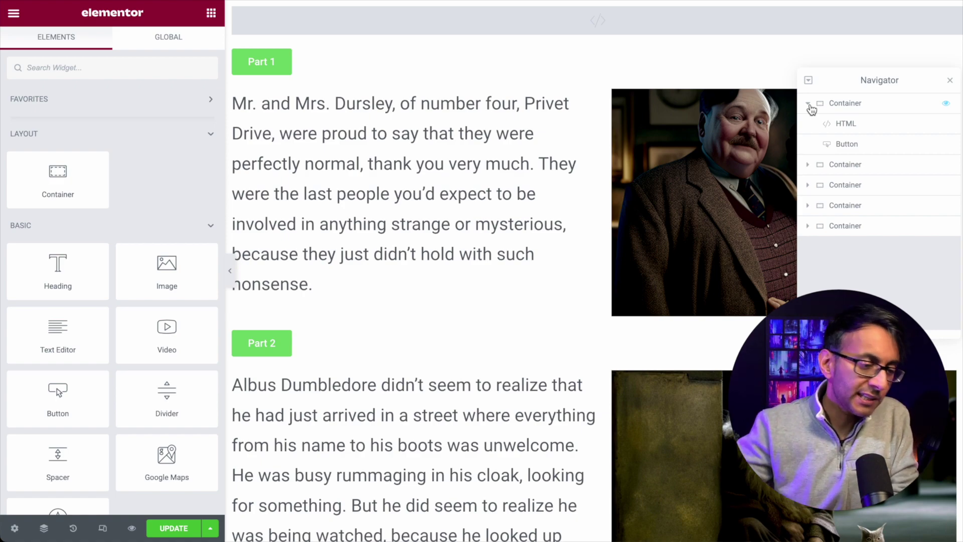
Collapse and re-expand the first container in the Navigator and select its HTML widget.
click(808, 104)
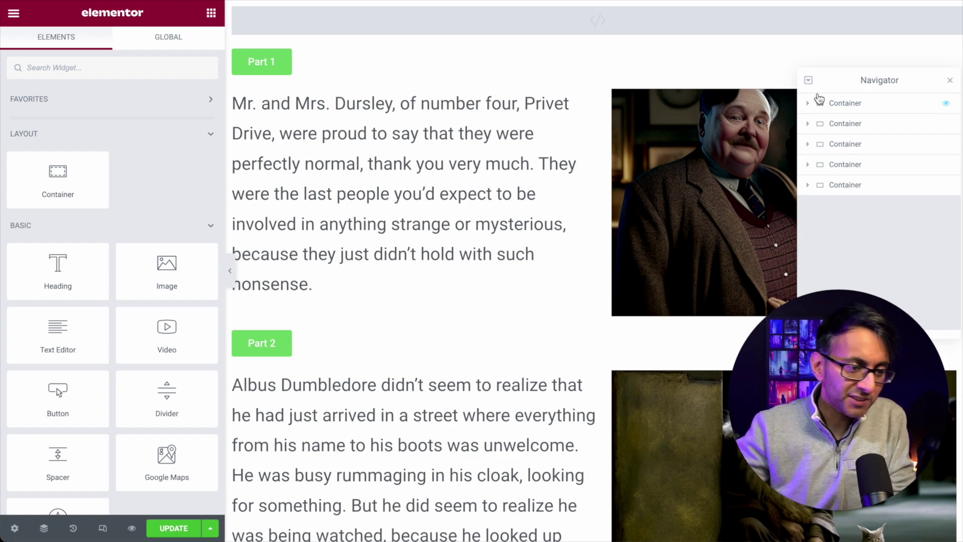
click(808, 105)
click(855, 124)
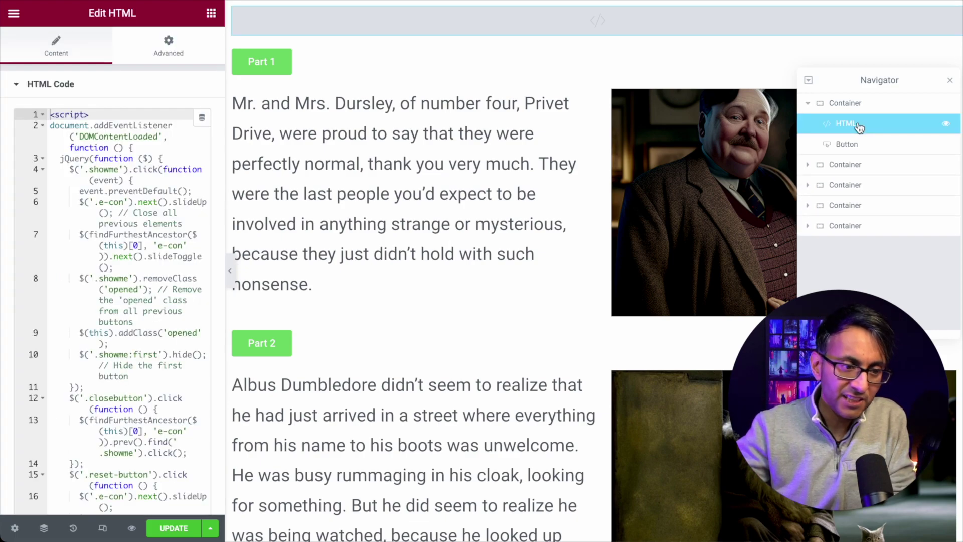
click(868, 144)
click(863, 126)
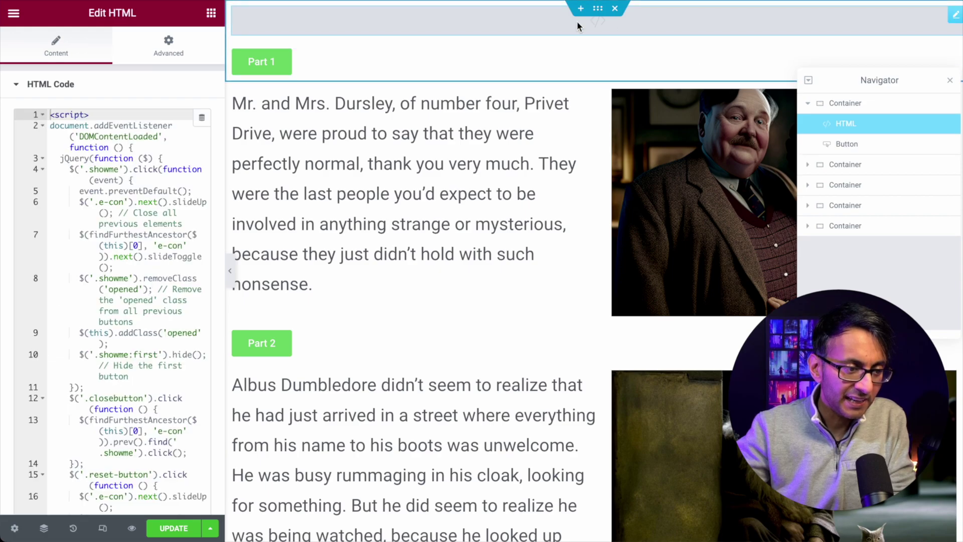
Widen the panel to read the reveal script, narrow it back, and select the Part 1 button.
drag(225, 153, 357, 150)
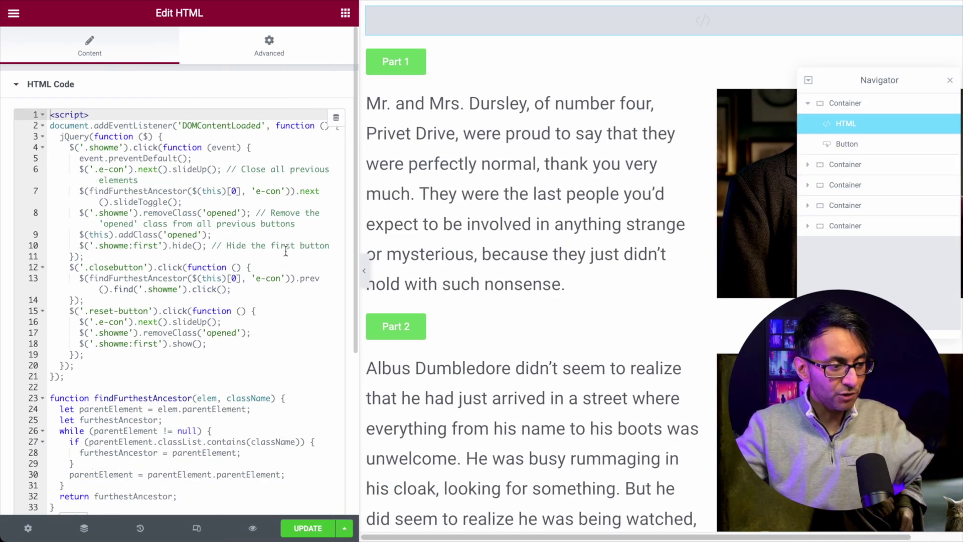
scroll(285, 250, down, 5)
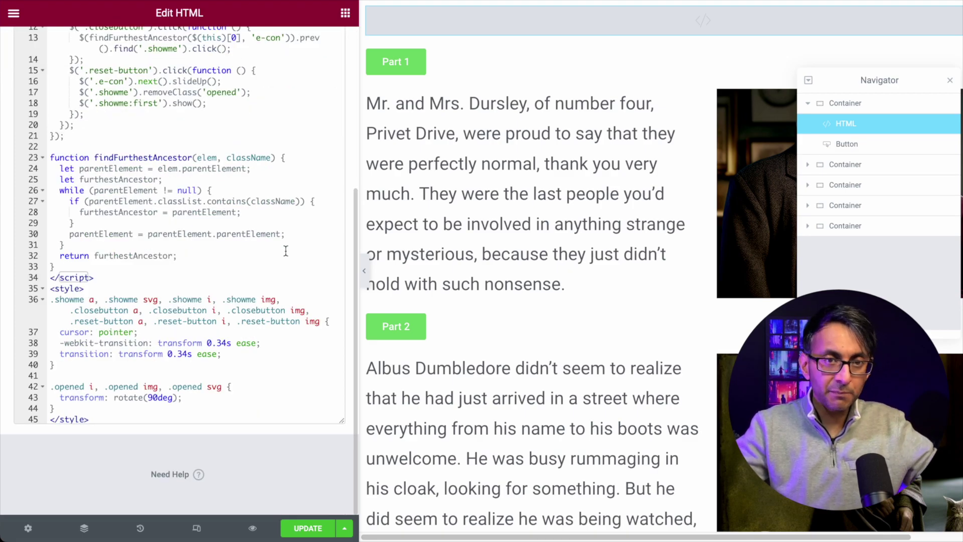
scroll(286, 251, up, 5)
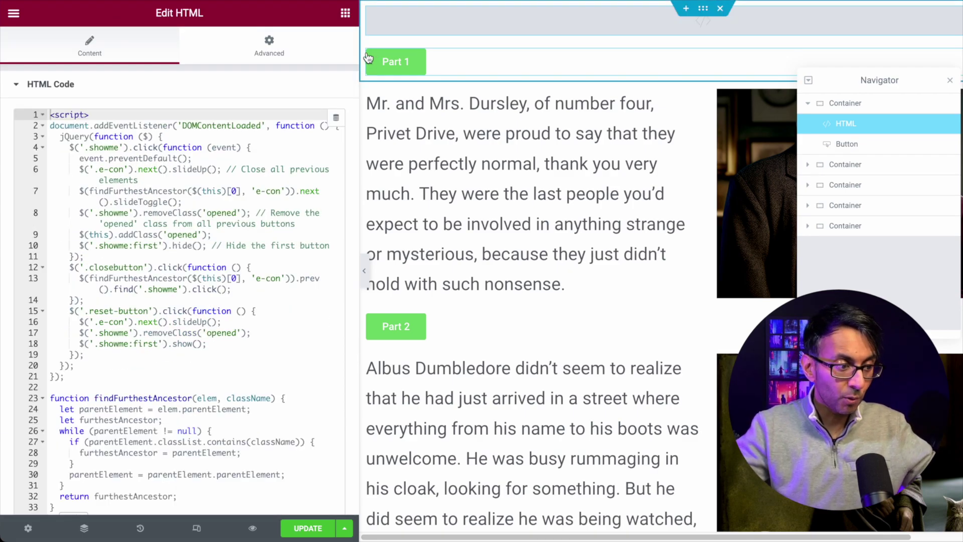
drag(359, 52, 202, 48)
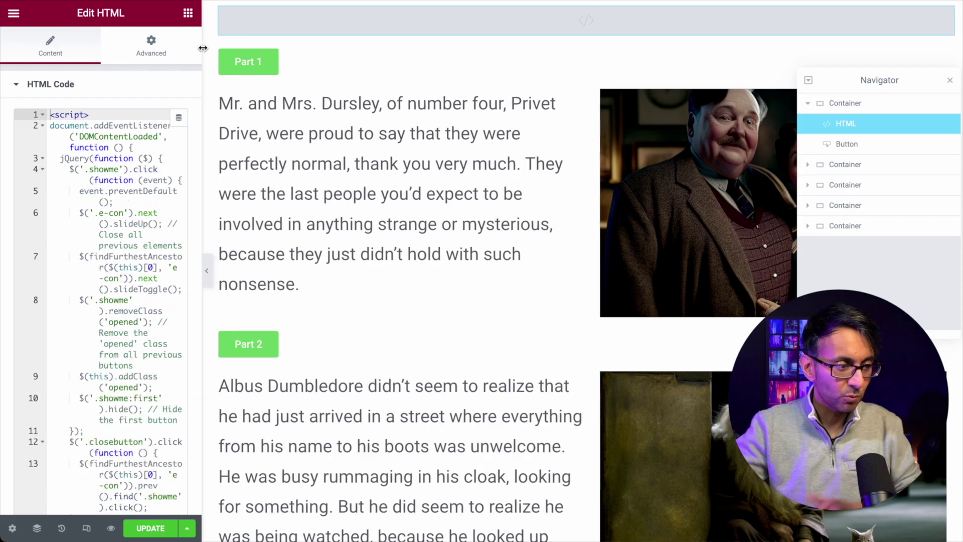
click(854, 145)
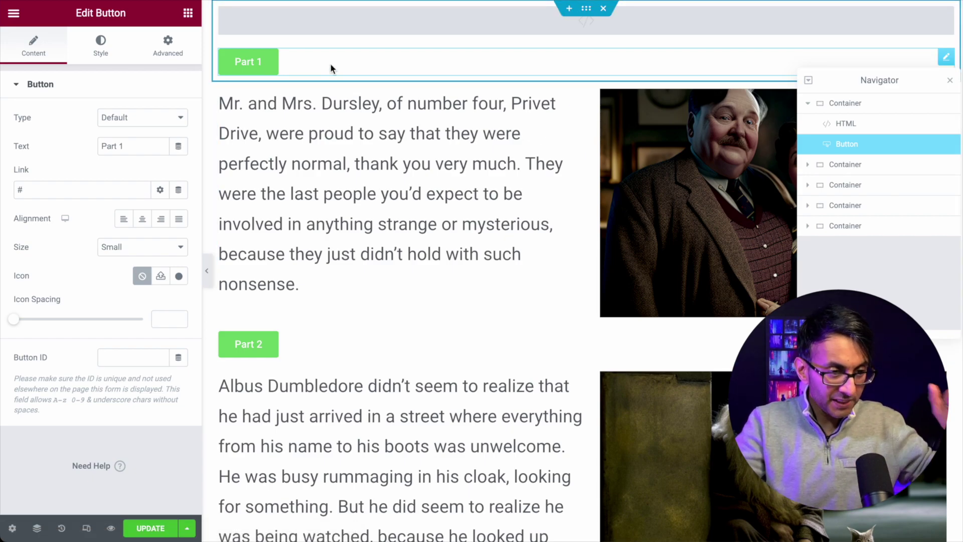
Show the Part 1 button's Advanced settings, where CSS Classes reads showme.
click(163, 50)
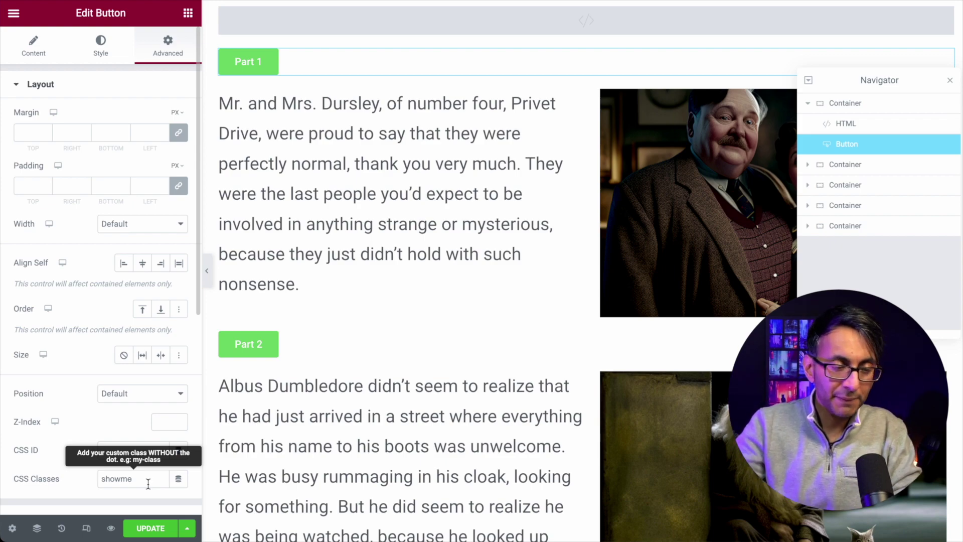
Move the Navigator over the canvas and show the Dursley passage container's Layout settings.
drag(882, 81, 551, 219)
click(514, 303)
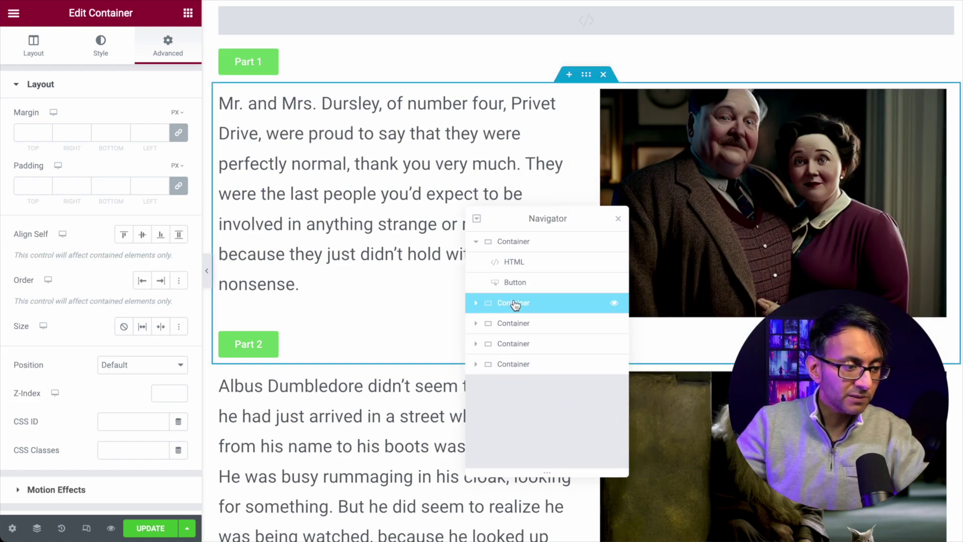
click(33, 56)
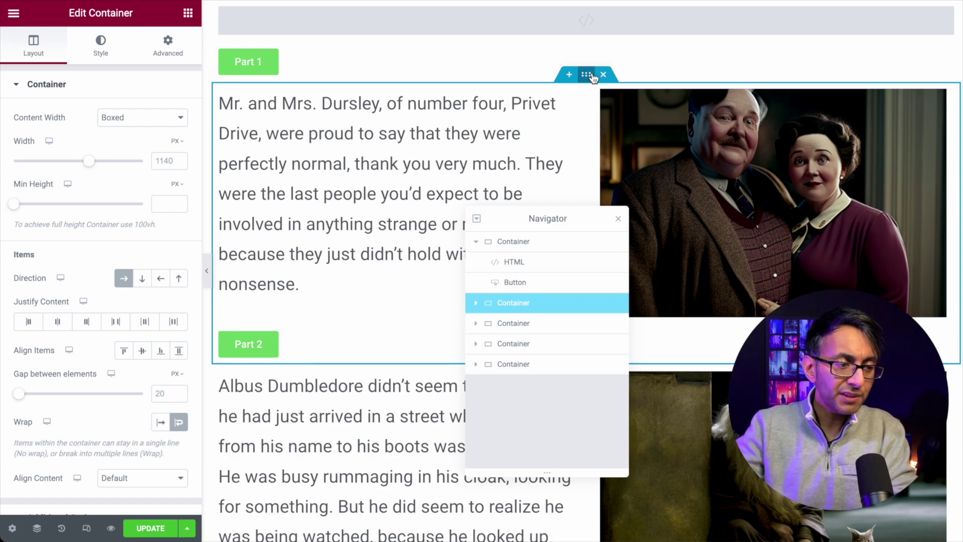
click(551, 366)
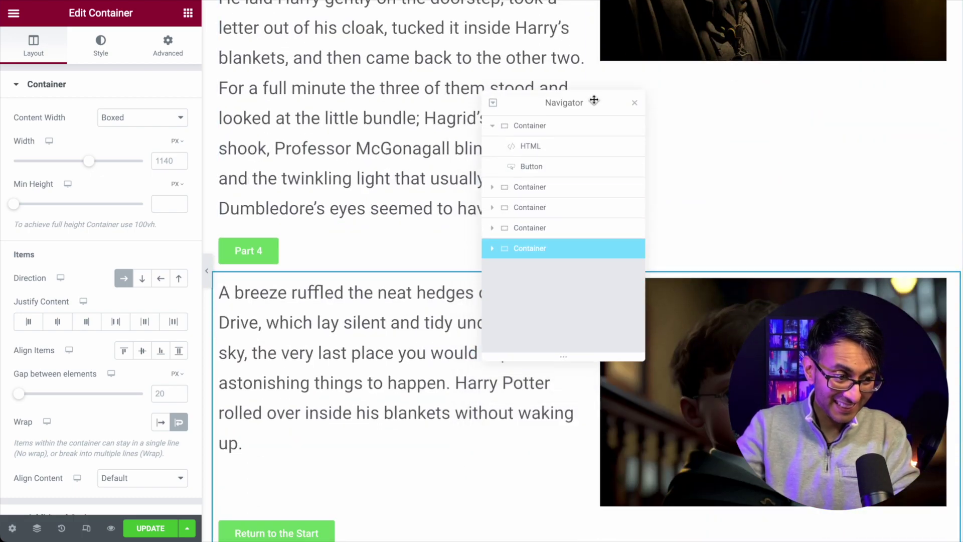
Give the Return to the Start button the Advanced CSS class reset-button.
scroll(308, 535, down, 1)
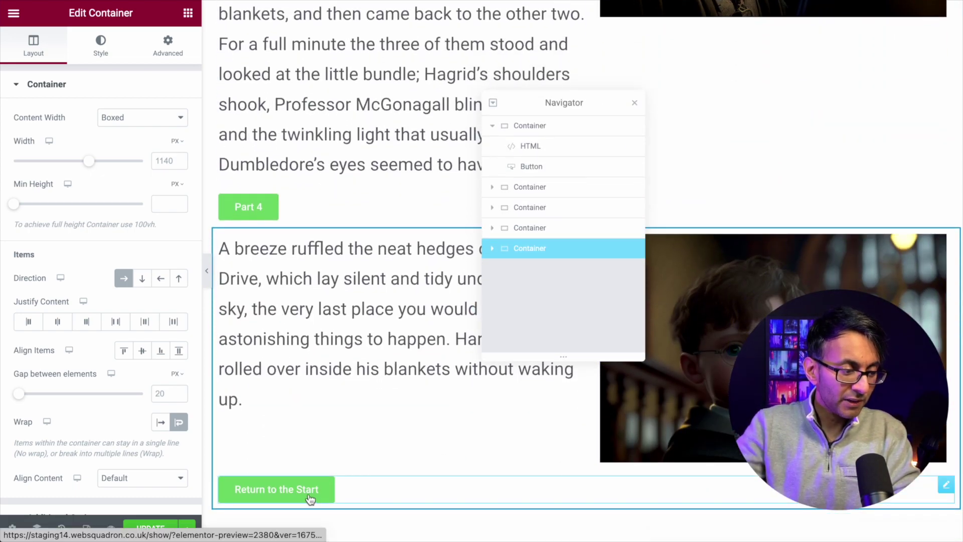
click(348, 480)
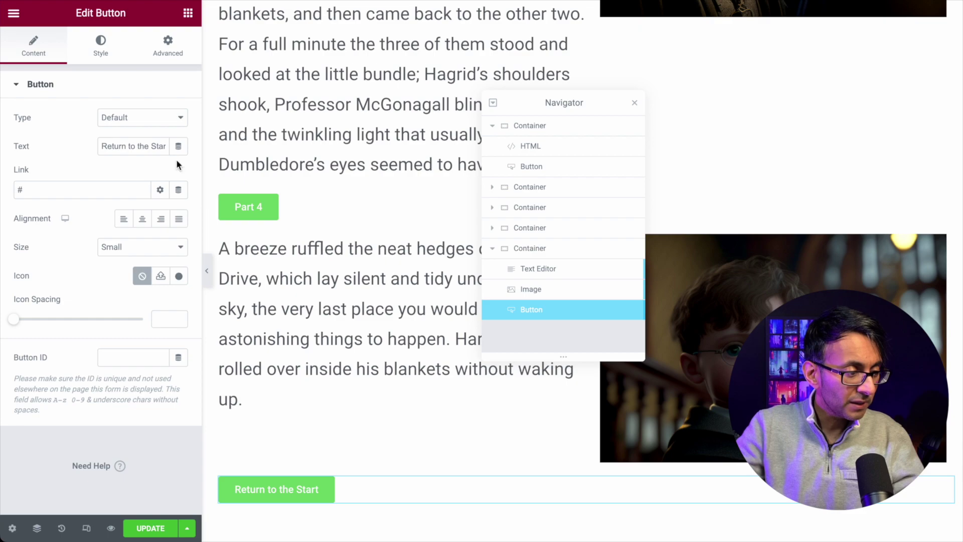
click(171, 56)
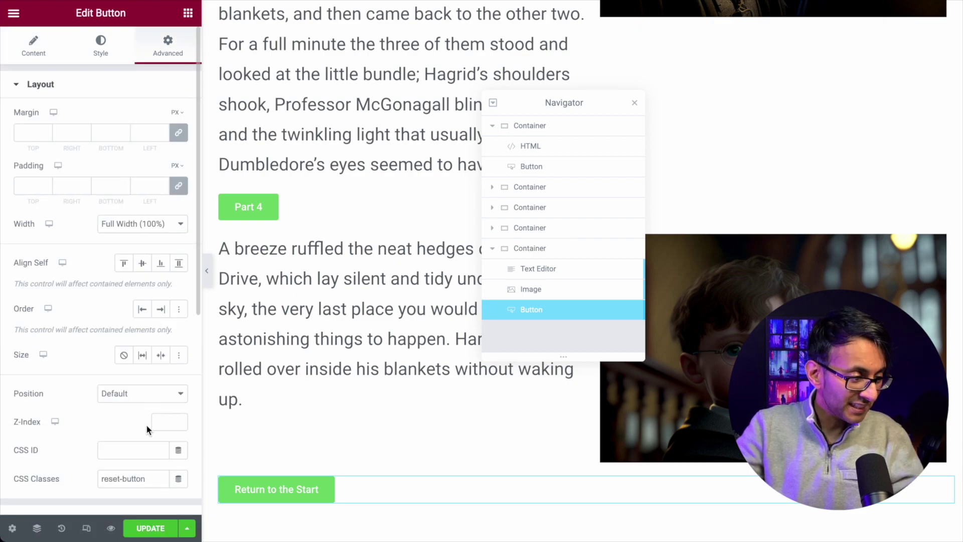
click(153, 483)
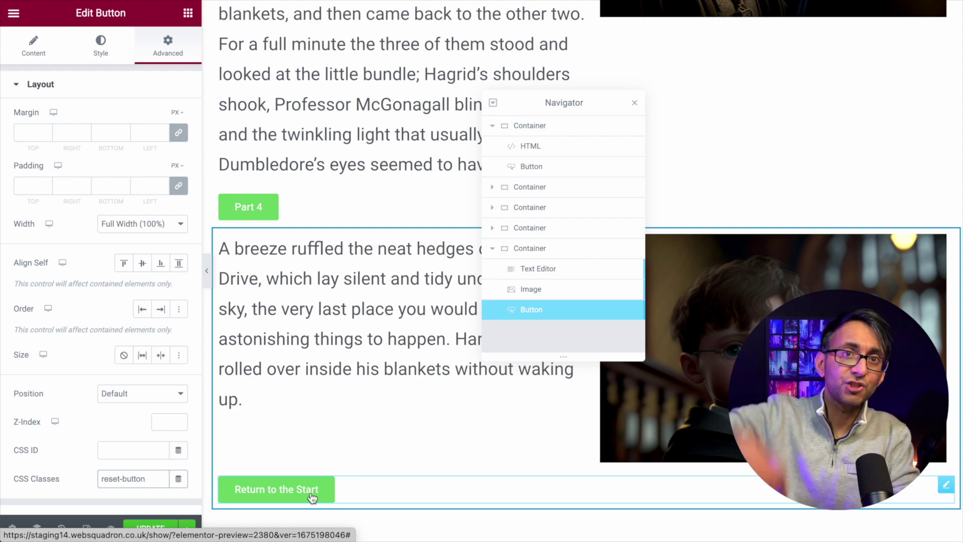
mouse_move(641, 166)
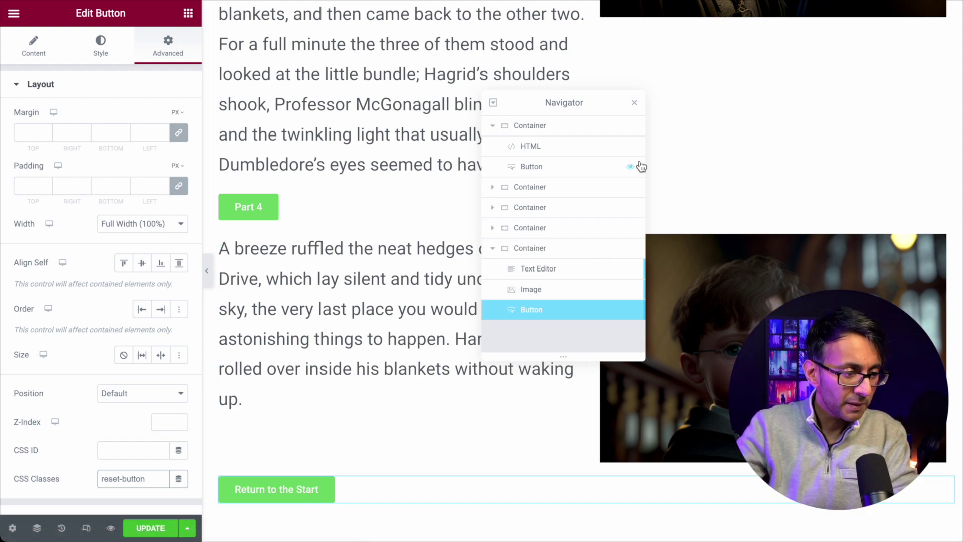
click(577, 187)
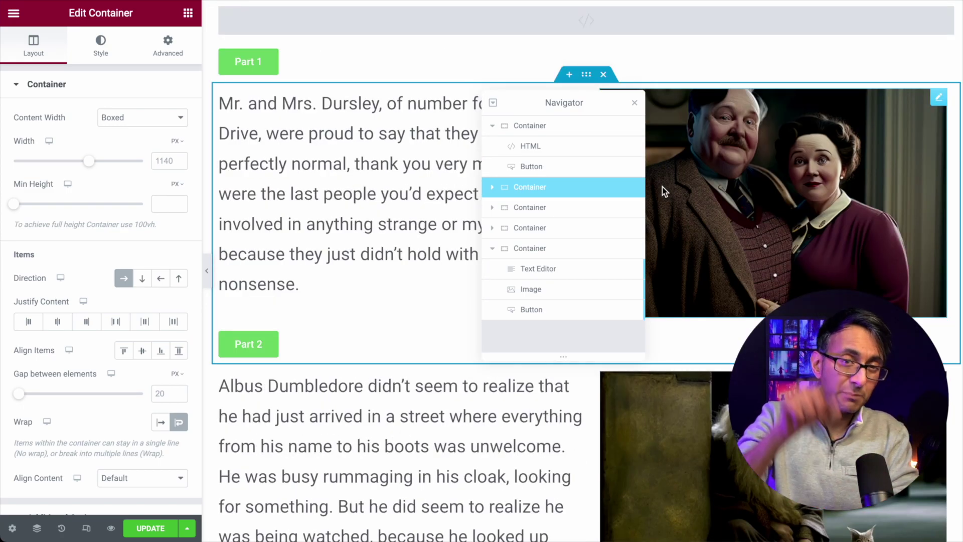
Hide the Part 1 story container on desktop, tablet and mobile under Responsive settings.
click(167, 50)
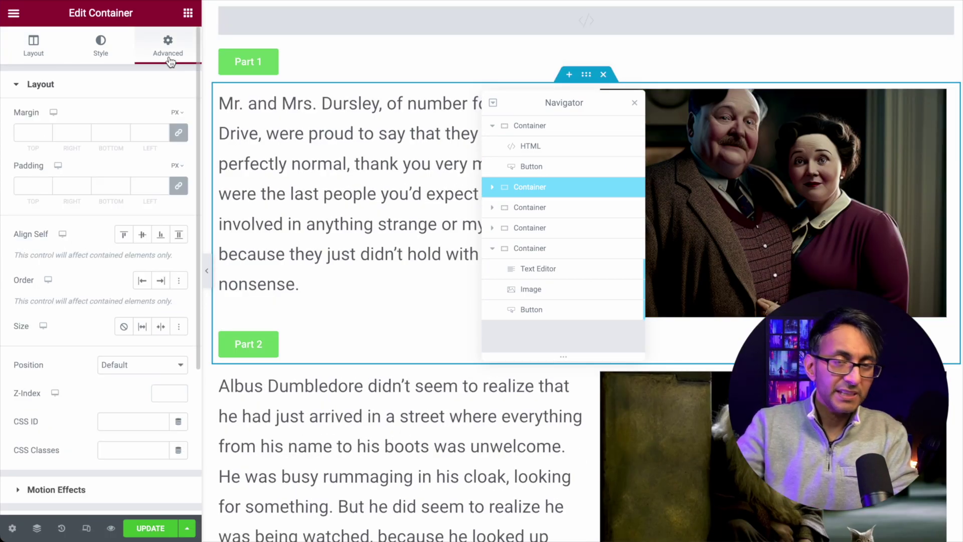
scroll(128, 322, down, 4)
click(116, 354)
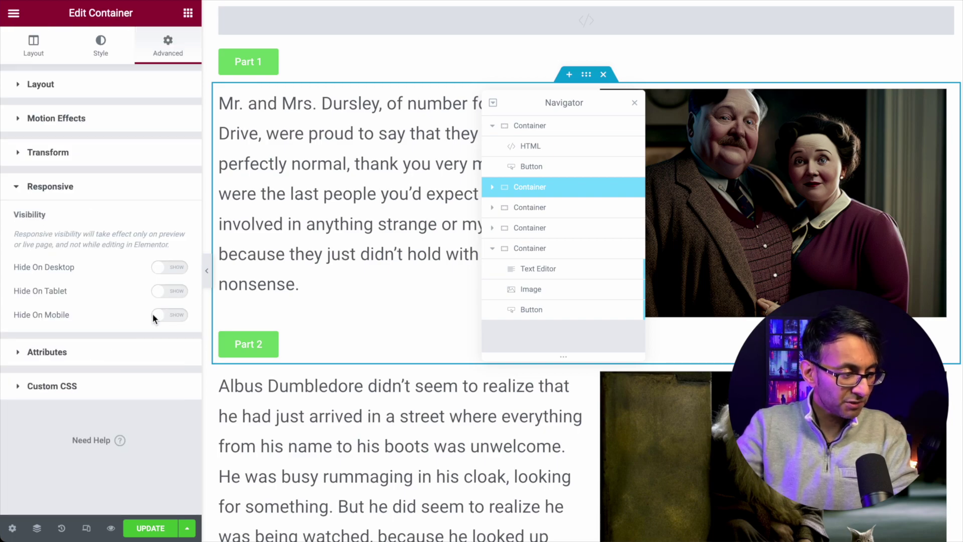
click(182, 269)
click(178, 292)
click(178, 315)
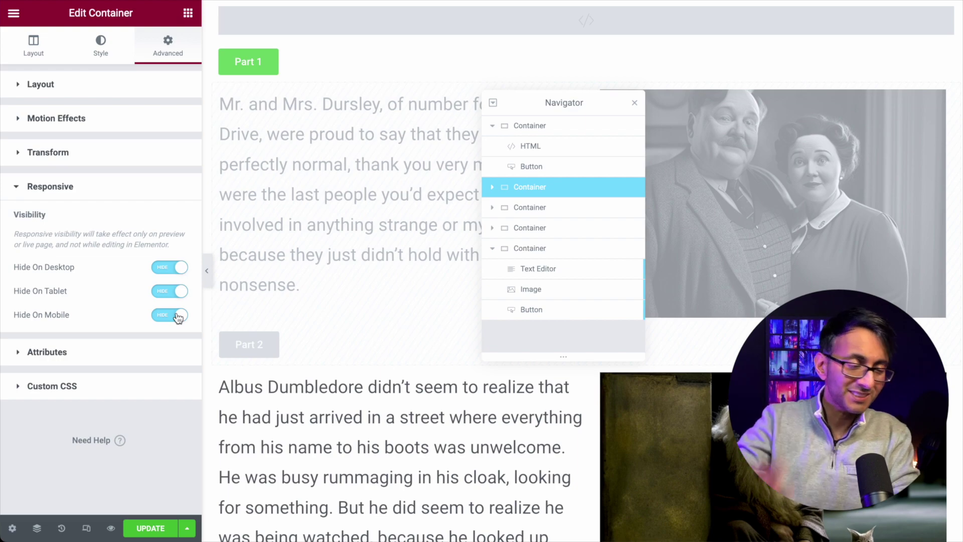
Copy the Part 1 container and paste its hidden style onto the Part 2, Part 3 and last containers.
right_click(525, 187)
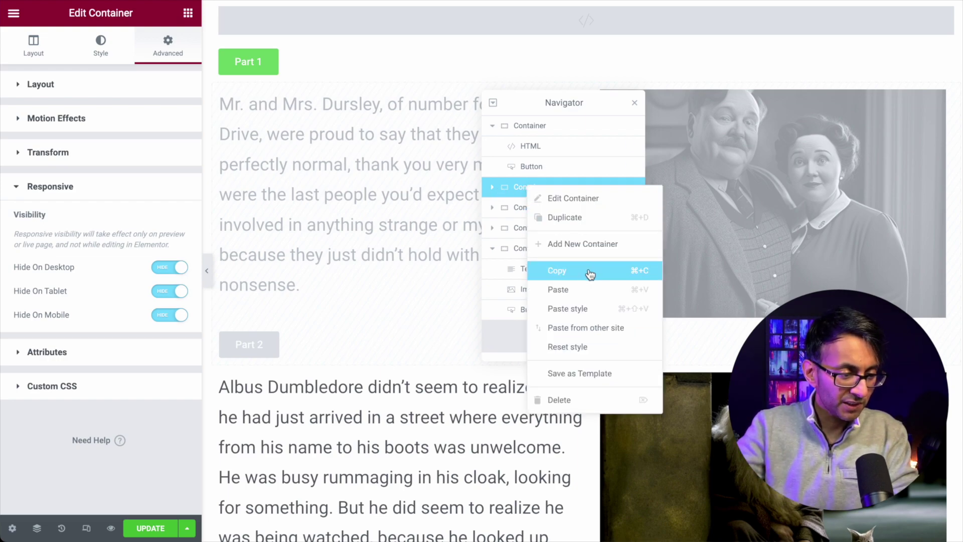
click(590, 274)
right_click(553, 206)
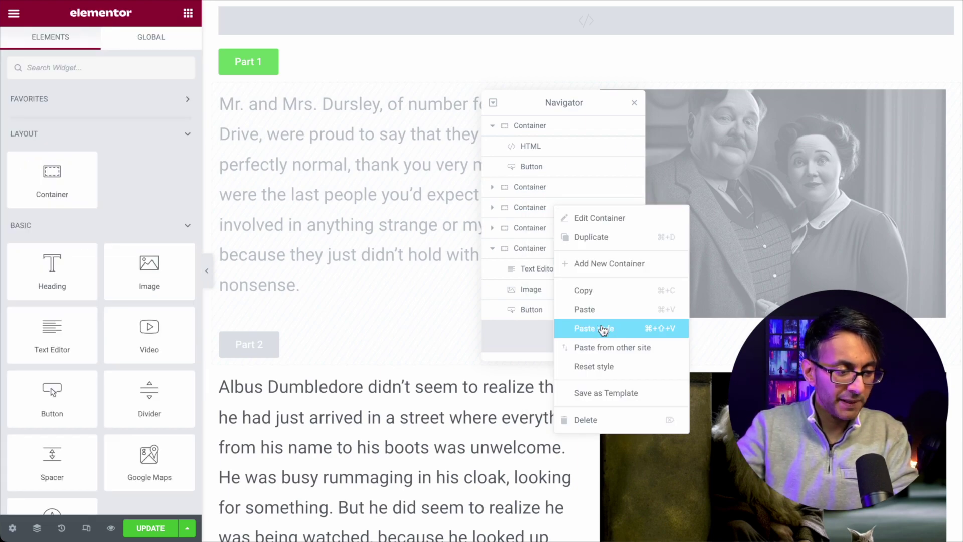
click(603, 330)
right_click(552, 249)
click(607, 370)
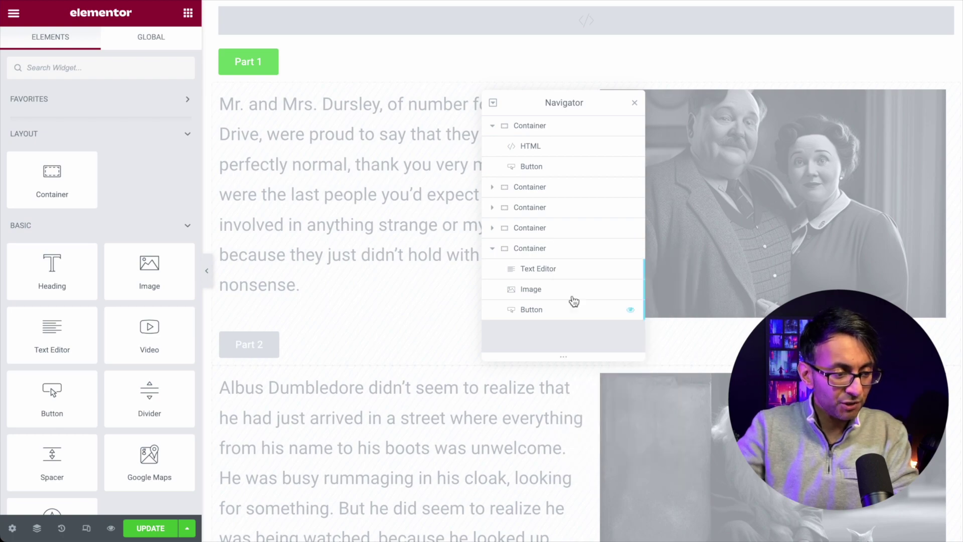
right_click(564, 233)
click(612, 354)
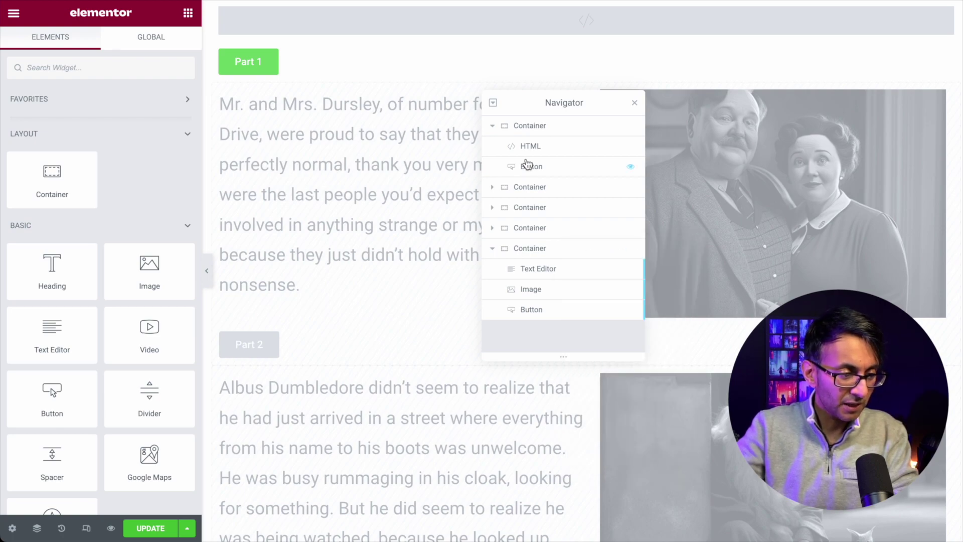
click(634, 103)
Check the greyed-out hidden sections and save the page with UPDATE.
scroll(712, 276, down, 5)
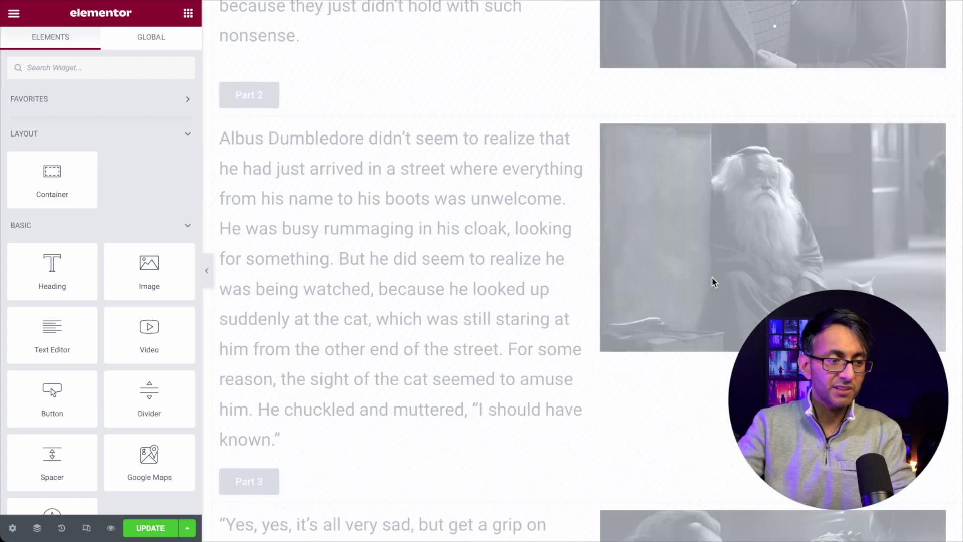
scroll(712, 276, down, 8)
scroll(700, 272, up, 3)
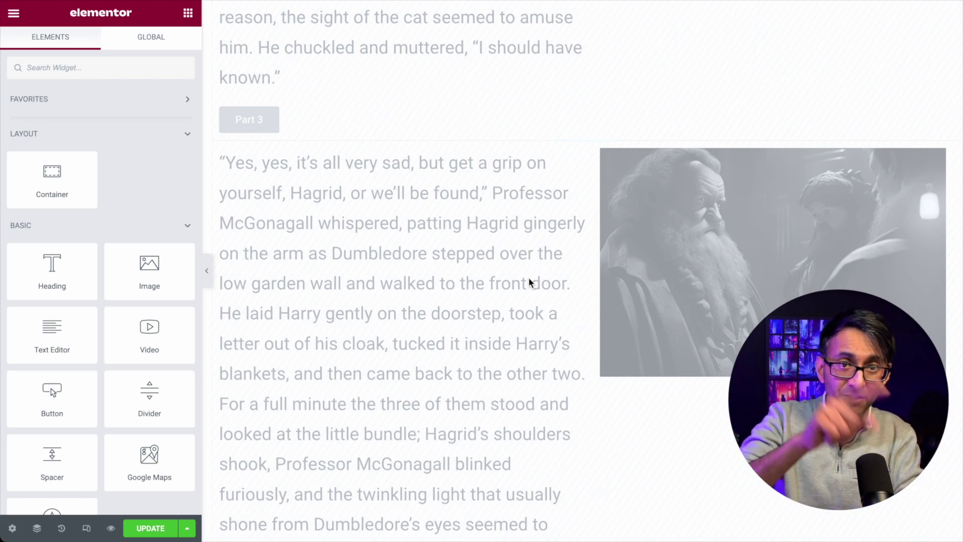
click(156, 531)
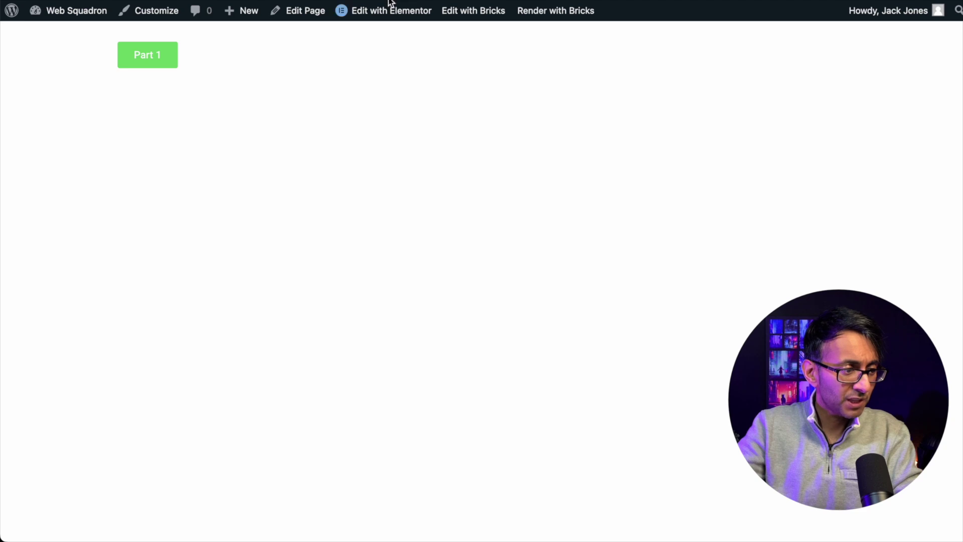
Reload the live page, step through Parts 1 to 4, then click Return to the Start.
key(super+l)
key(Return)
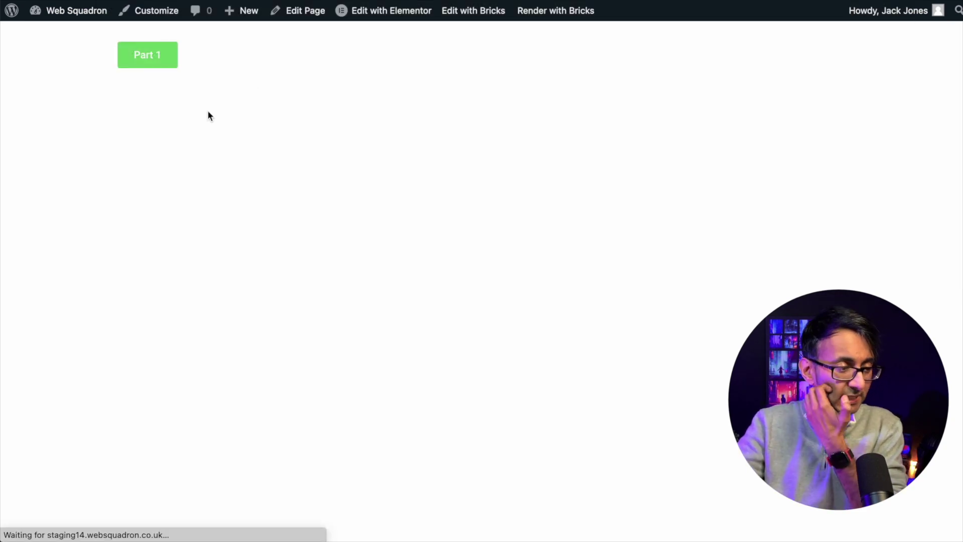
click(157, 59)
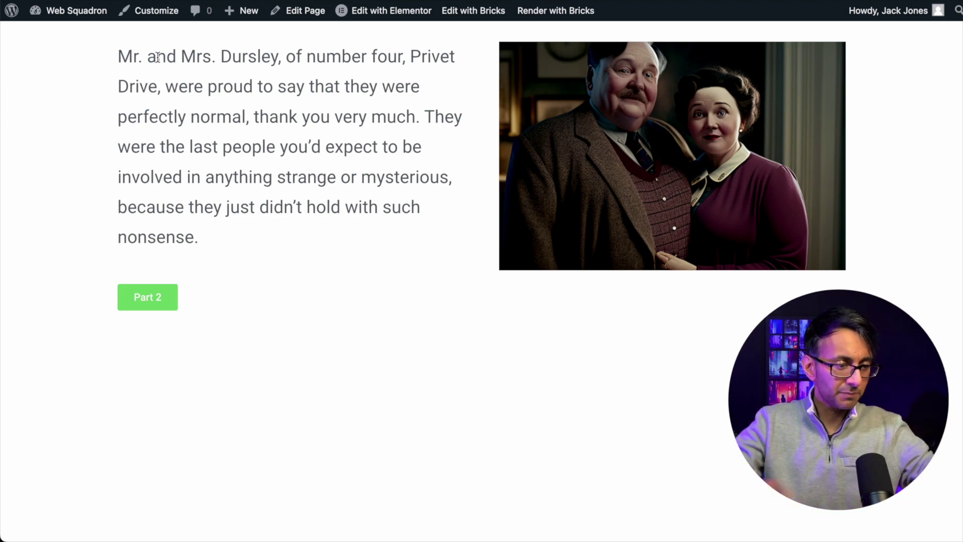
click(136, 306)
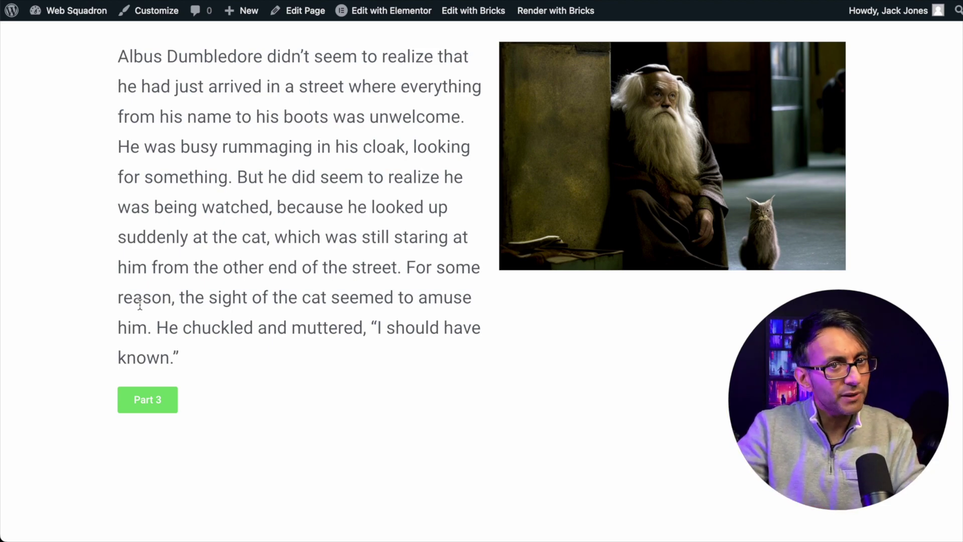
click(148, 400)
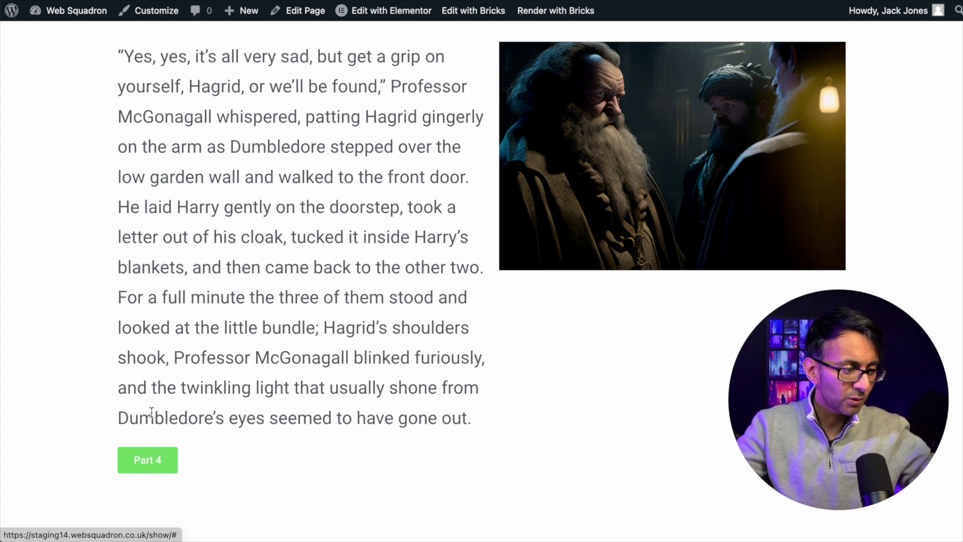
click(157, 470)
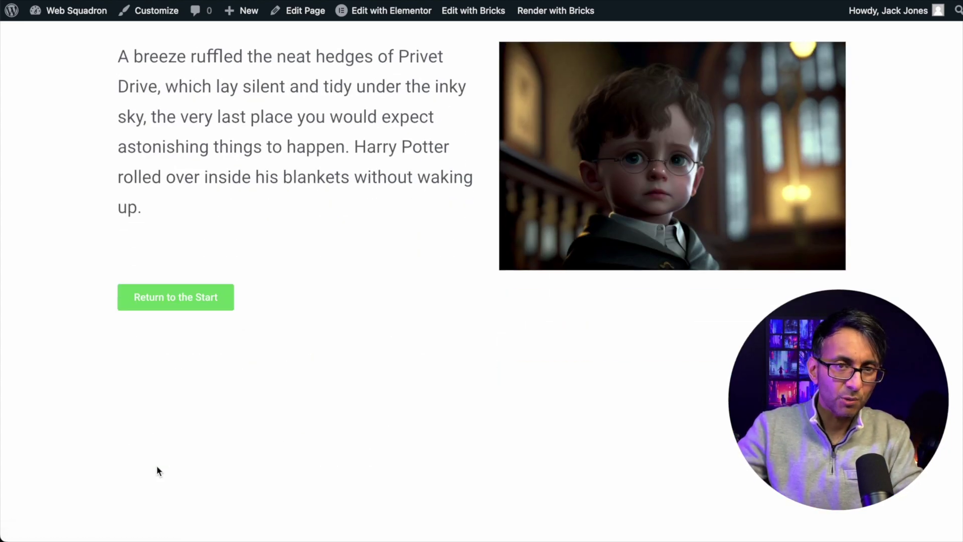
click(198, 301)
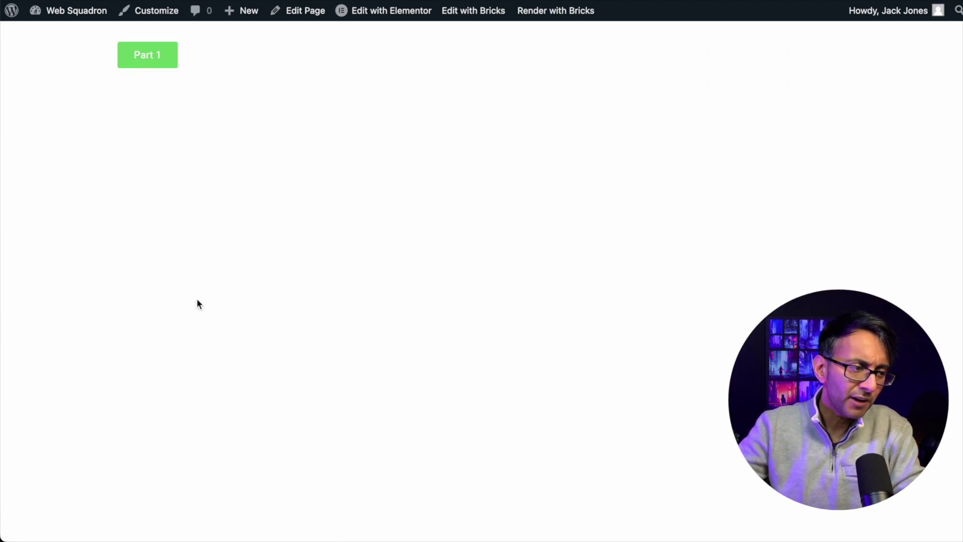
Click Part 1 then Part 2 to bring up the Dumbledore passage with its Part 3 button.
click(131, 68)
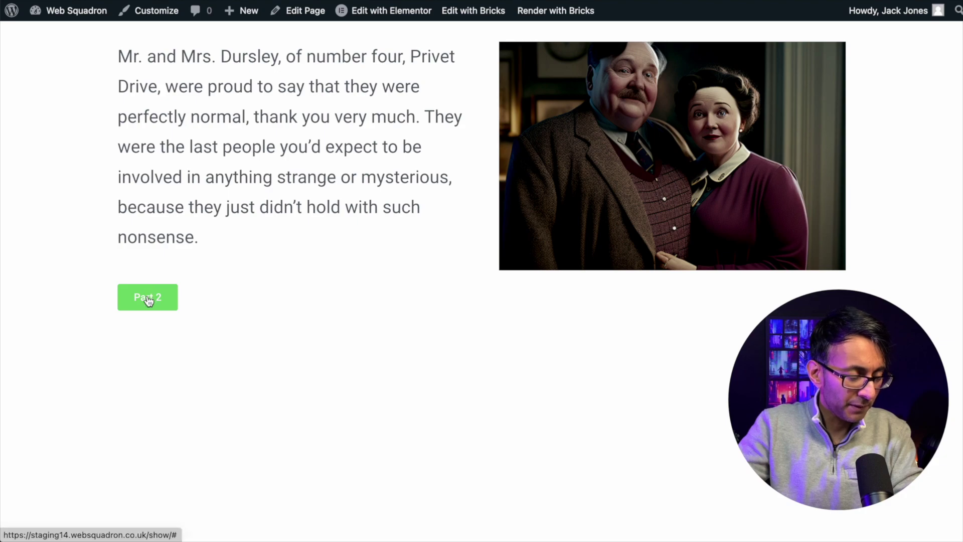
click(148, 300)
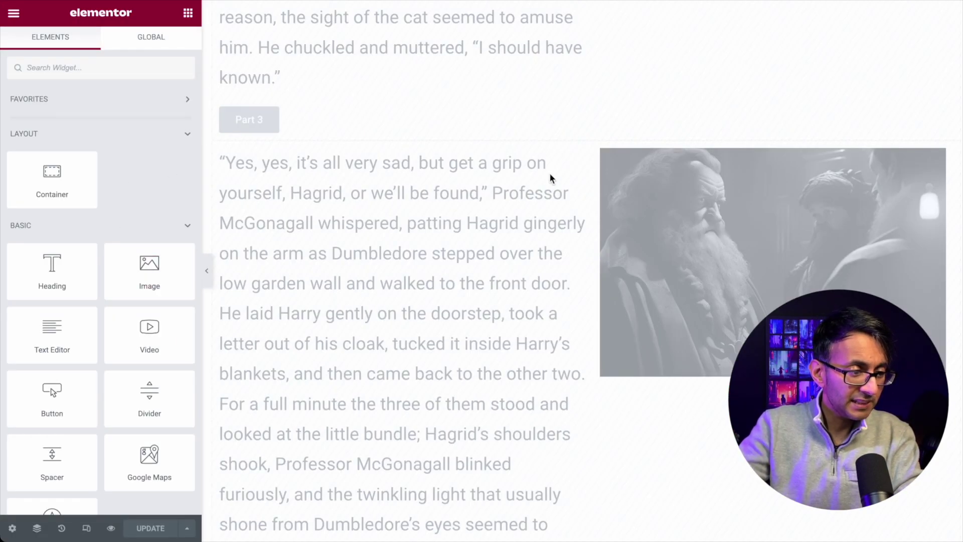
Select the HTML widget at the top and widen the panel to read its click-handler script.
scroll(549, 176, up, 8)
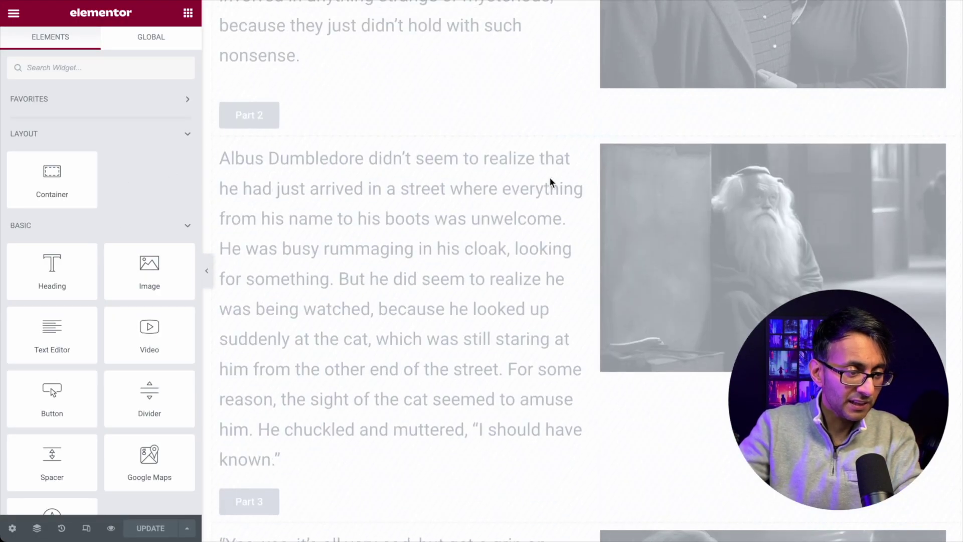
scroll(549, 177, up, 5)
click(546, 29)
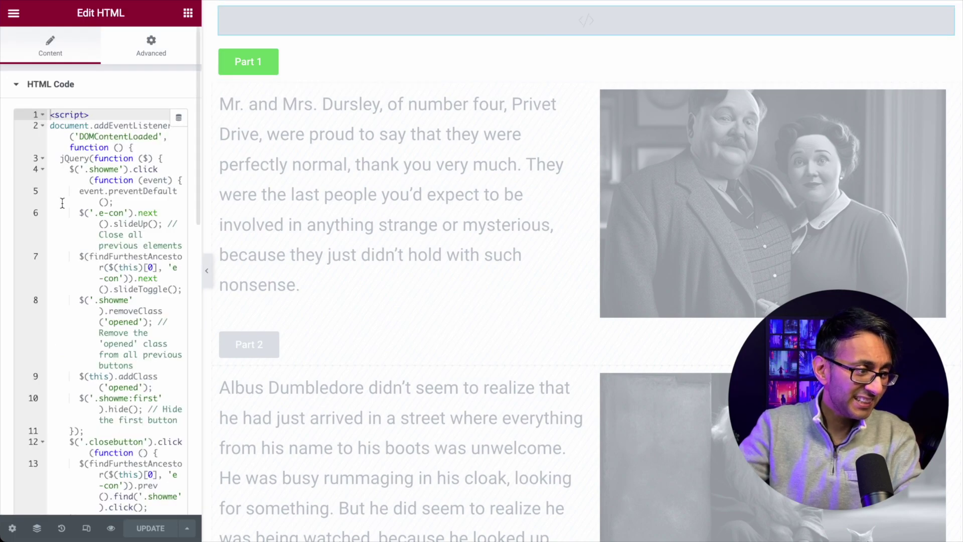
drag(202, 159, 260, 164)
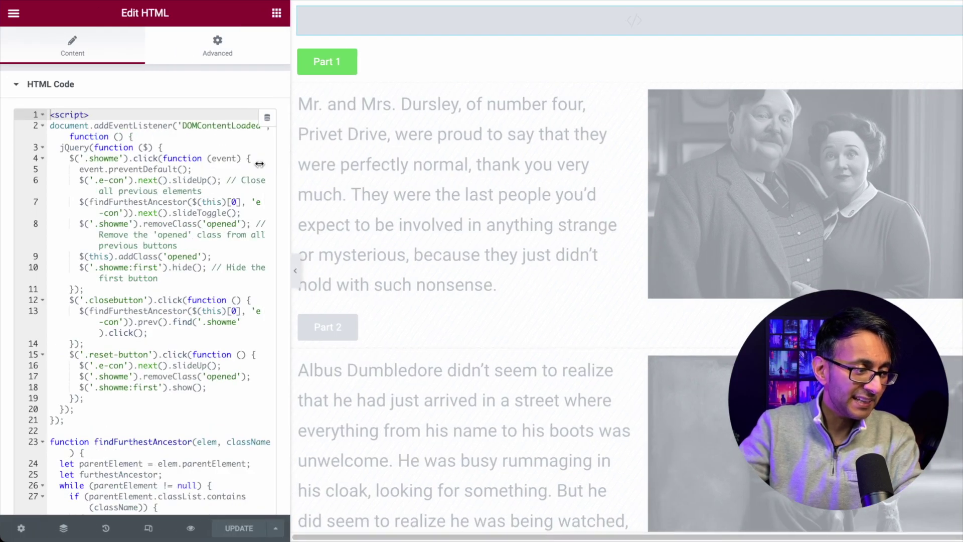